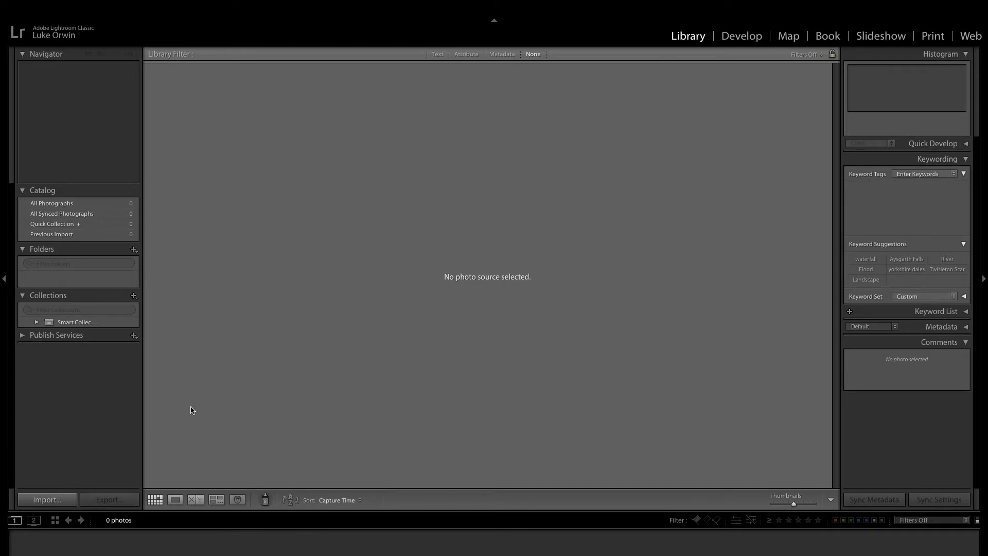
# Step: Start a photo import and choose the Aysgarth Falls folder on the LaCie drive as the source
pyautogui.click(53, 502)
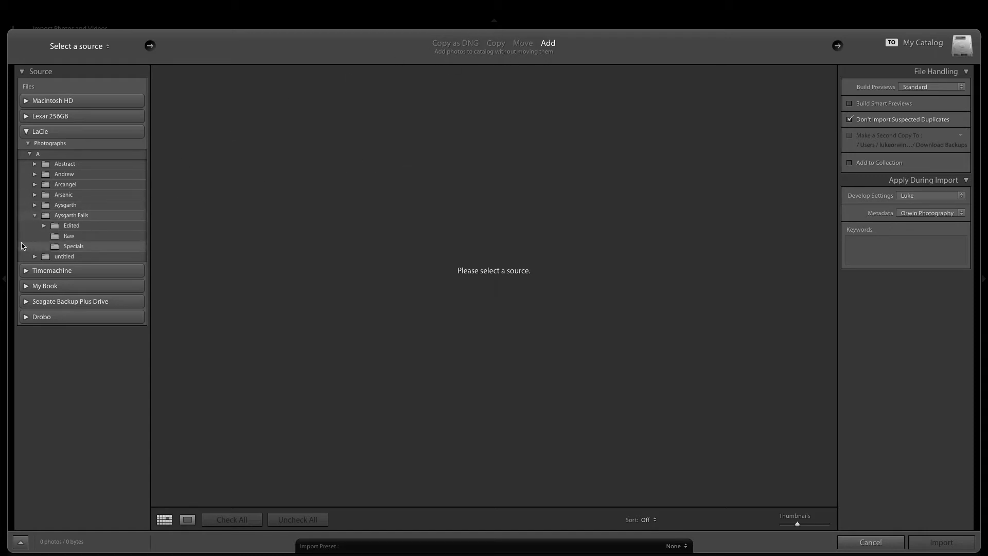
pyautogui.click(34, 216)
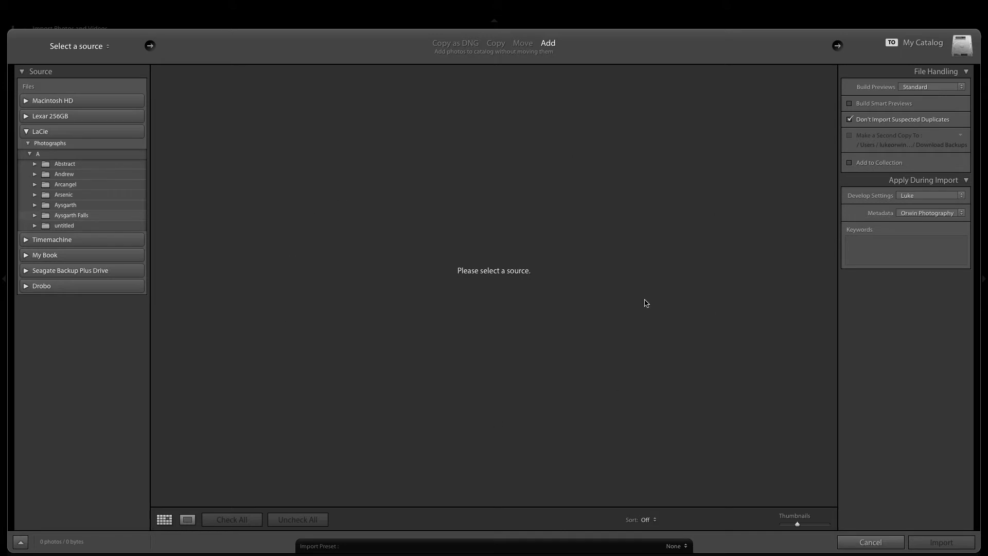
pyautogui.click(57, 216)
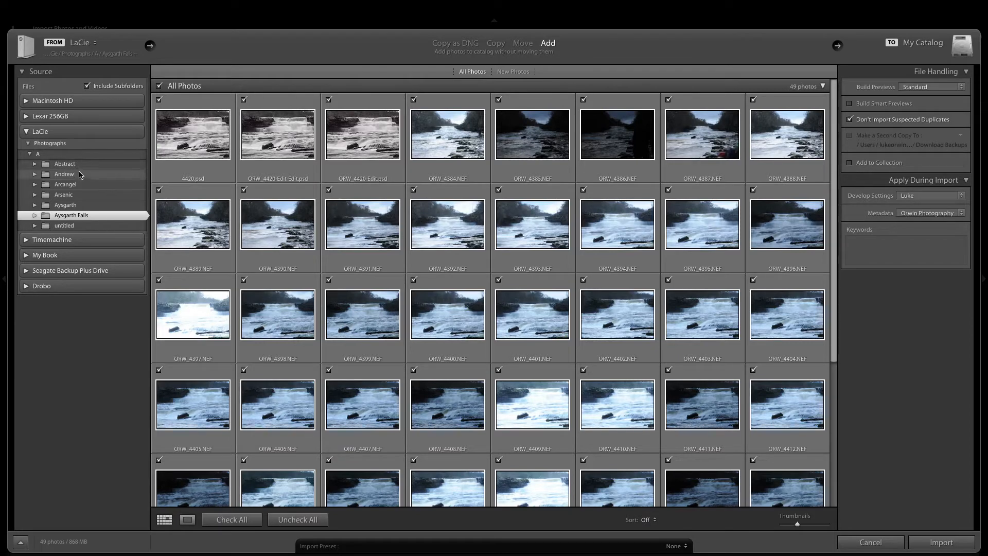
# Step: Browse the LaCie Photographs folder tree through A and Aysgarth Falls down to the subfolders of Edited
pyautogui.click(31, 152)
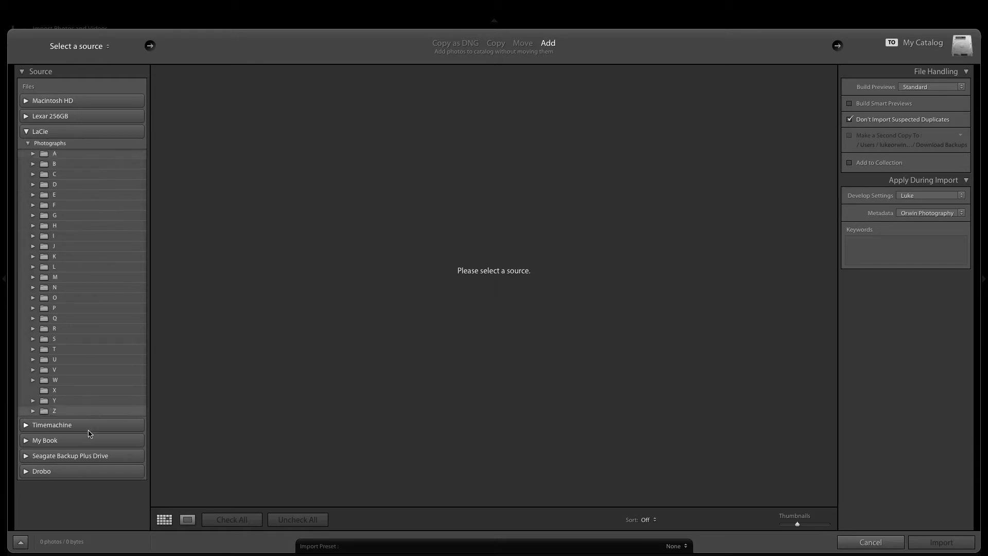
pyautogui.click(33, 154)
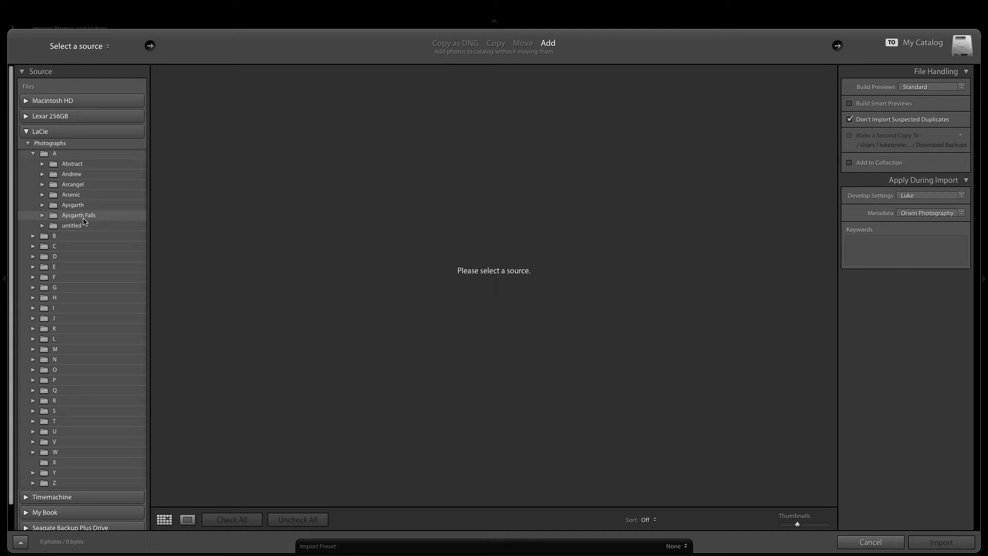
pyautogui.click(42, 216)
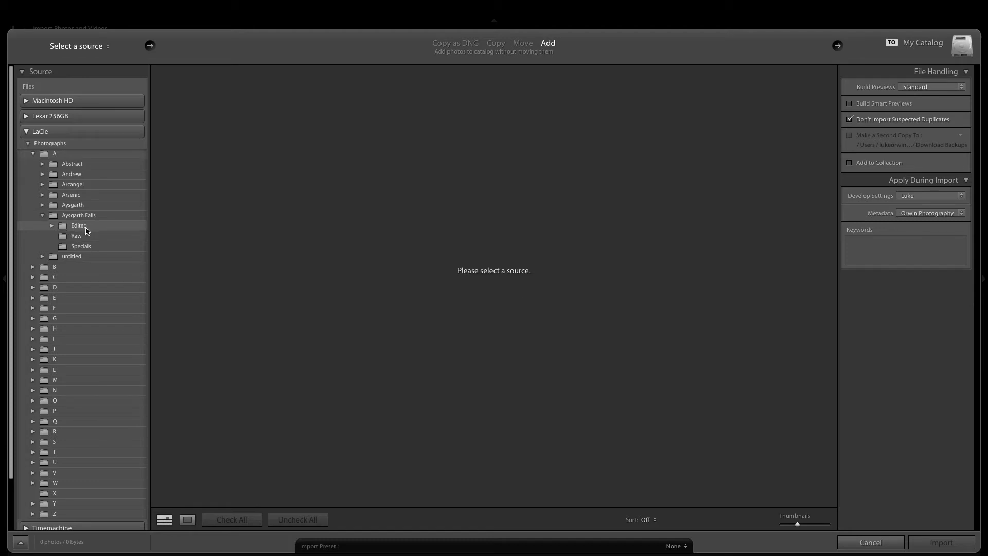
pyautogui.click(51, 225)
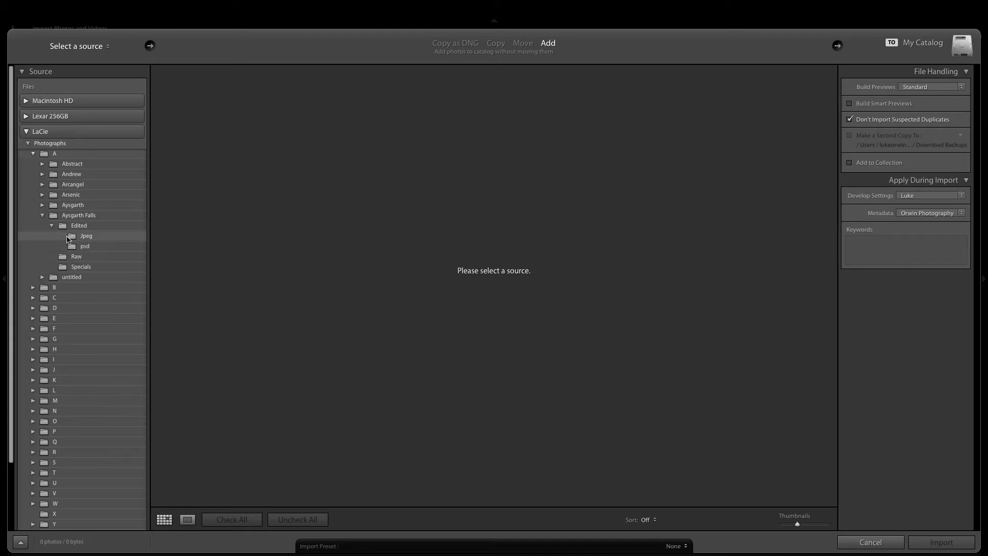
pyautogui.click(52, 226)
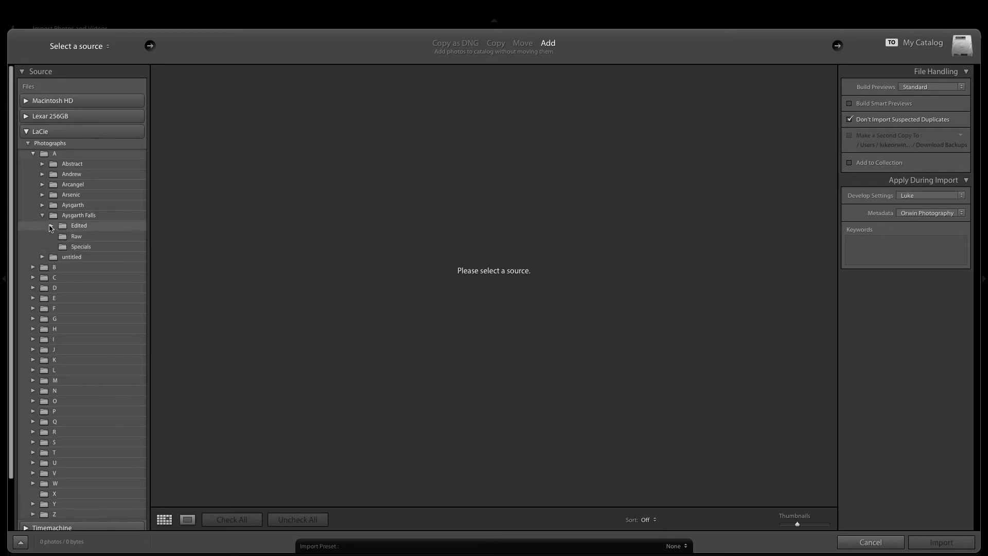
pyautogui.click(51, 225)
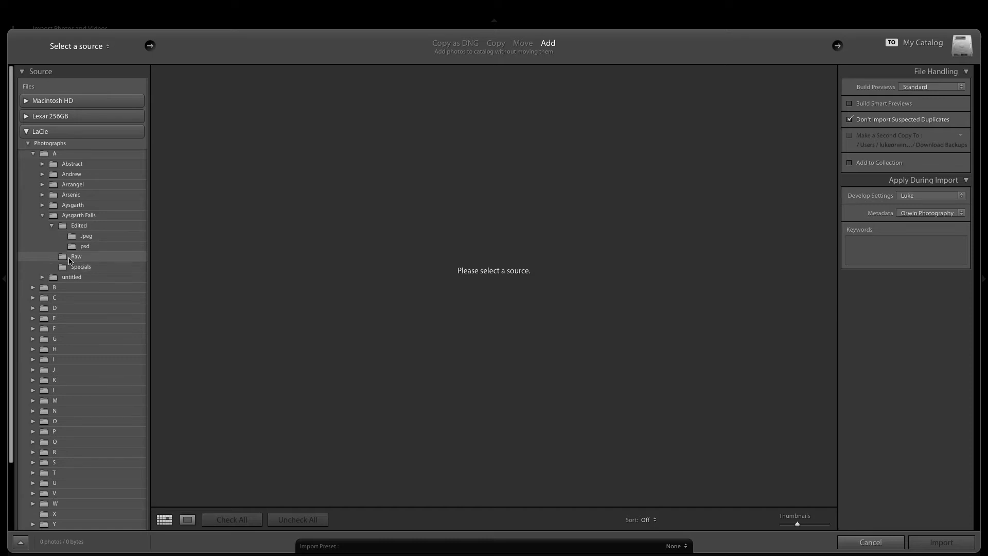
pyautogui.click(52, 225)
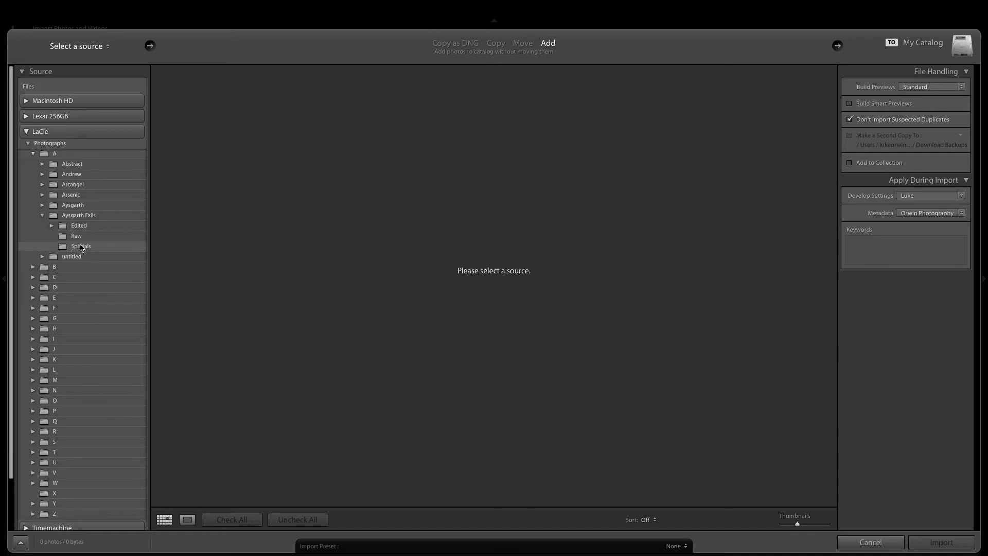
# Step: Select the Aysgarth Falls folder as the import source with its subfolders included
pyautogui.click(72, 217)
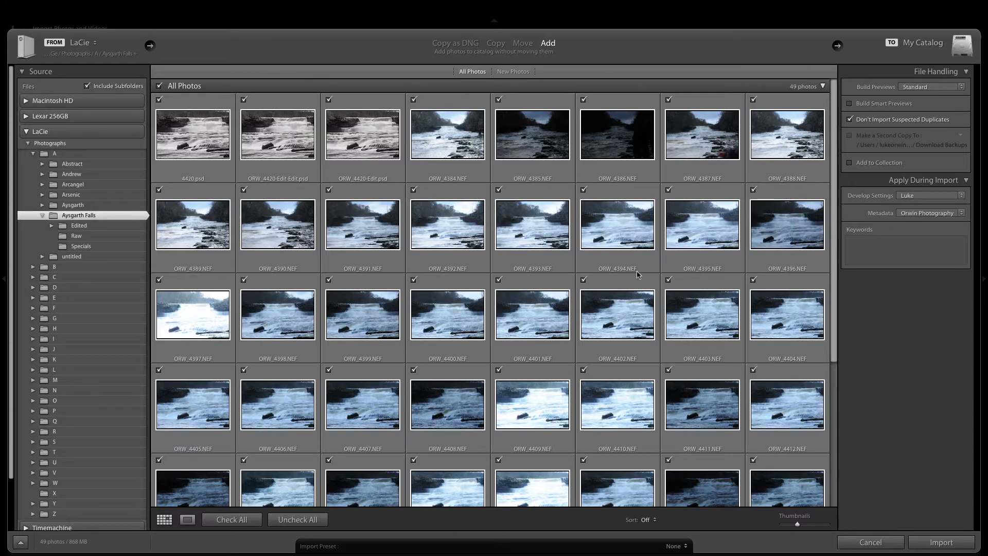
pyautogui.click(87, 86)
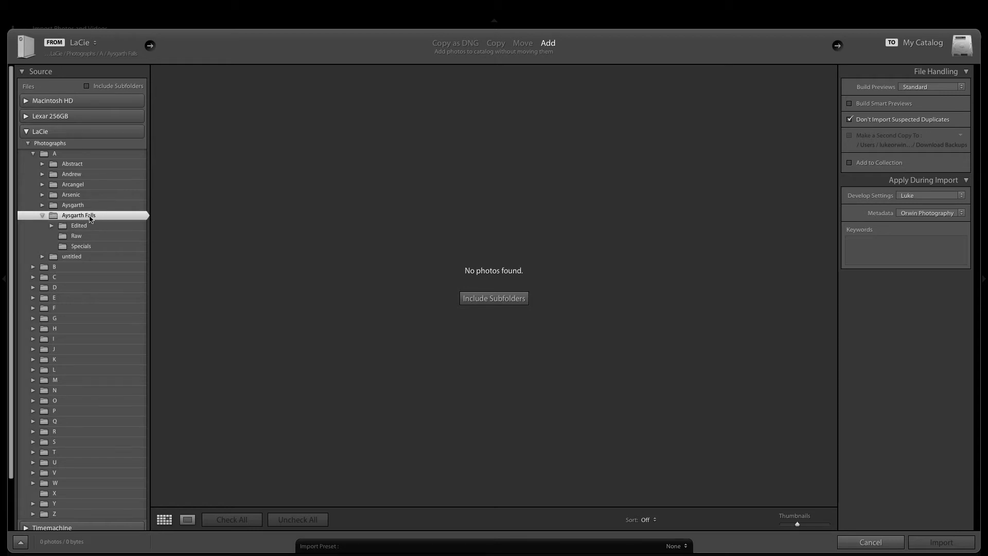
pyautogui.click(87, 86)
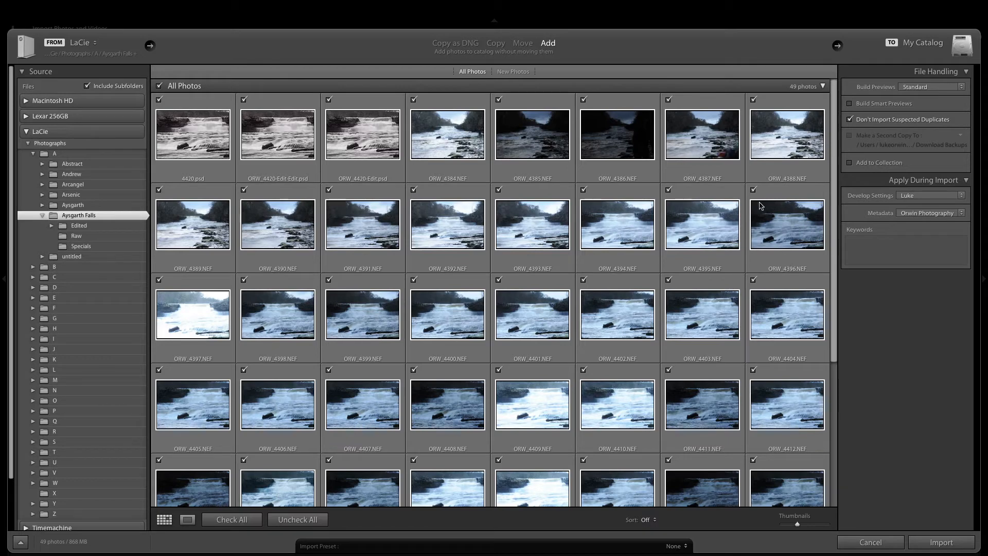
# Step: Try 1:1 previews for the import and set Build Previews back to Standard
pyautogui.click(923, 90)
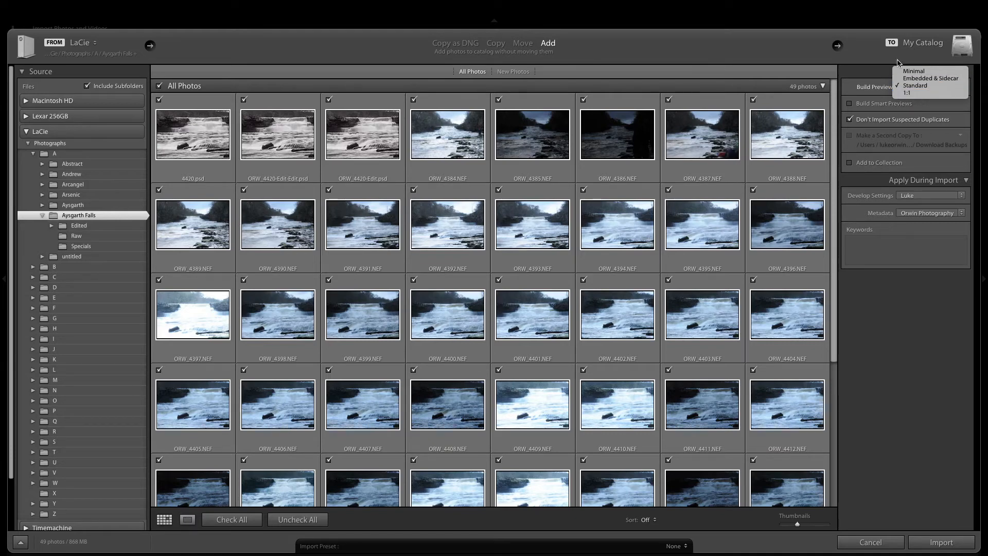
pyautogui.click(919, 94)
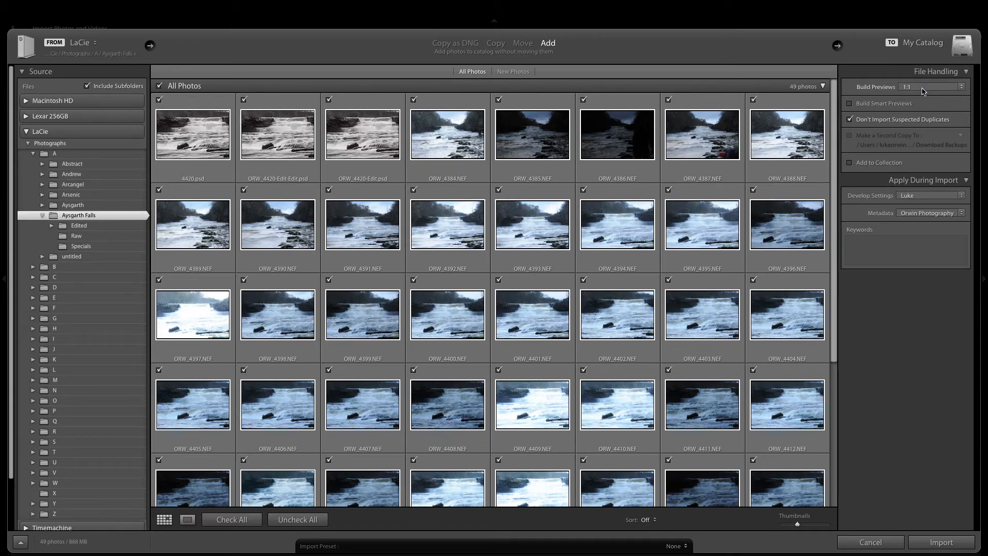
pyautogui.click(923, 91)
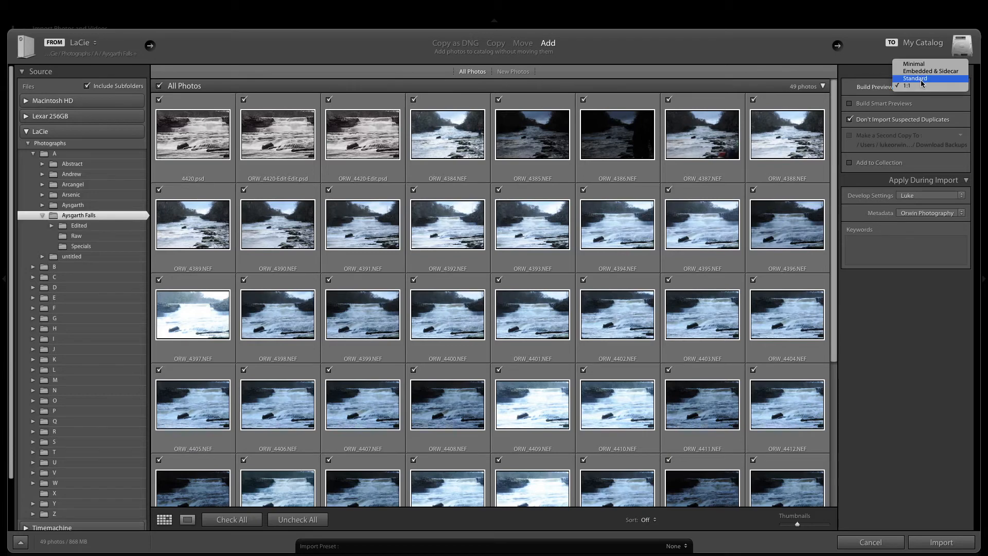
pyautogui.click(919, 79)
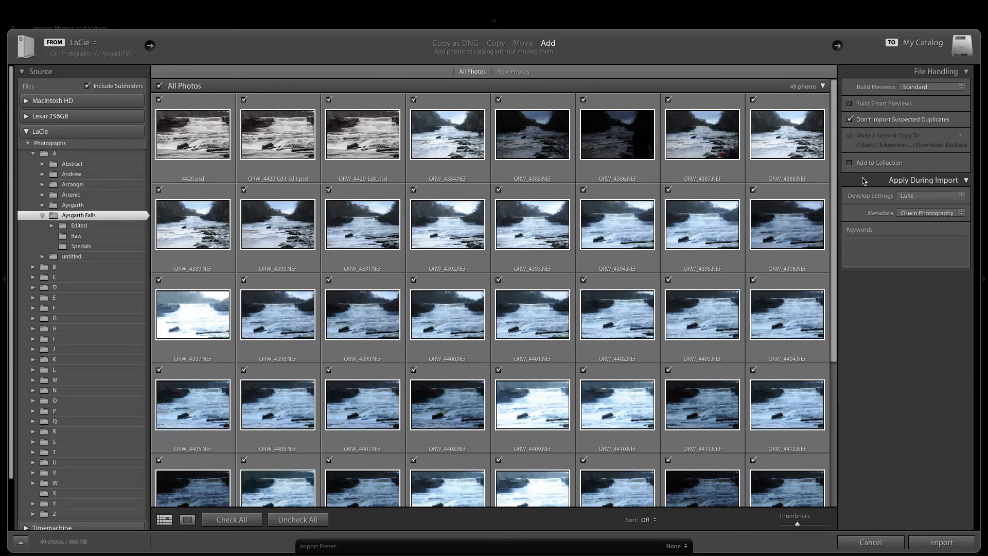
# Step: Try None for the import's develop settings and reapply the owner's personal user preset
pyautogui.click(928, 202)
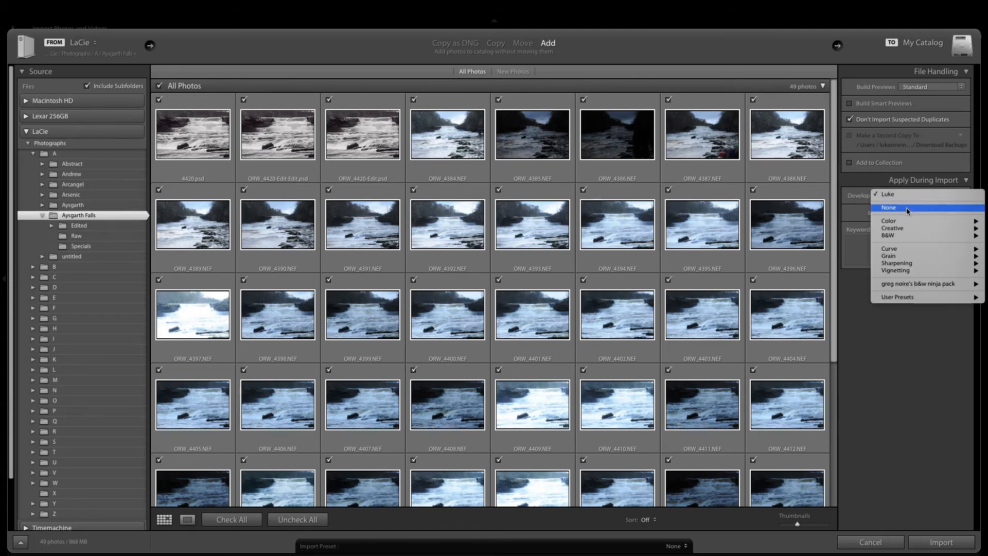
pyautogui.click(908, 208)
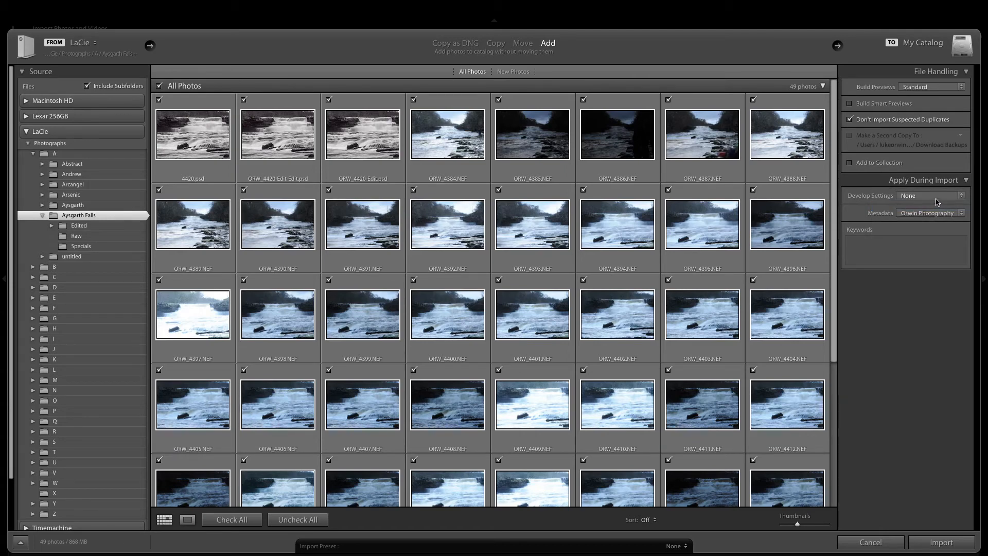
pyautogui.click(936, 198)
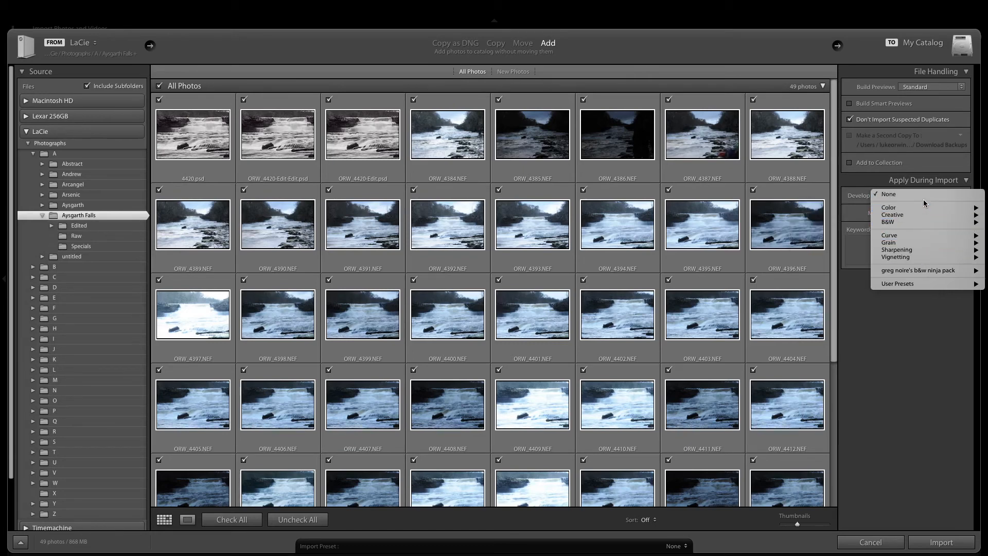
pyautogui.moveTo(921, 214)
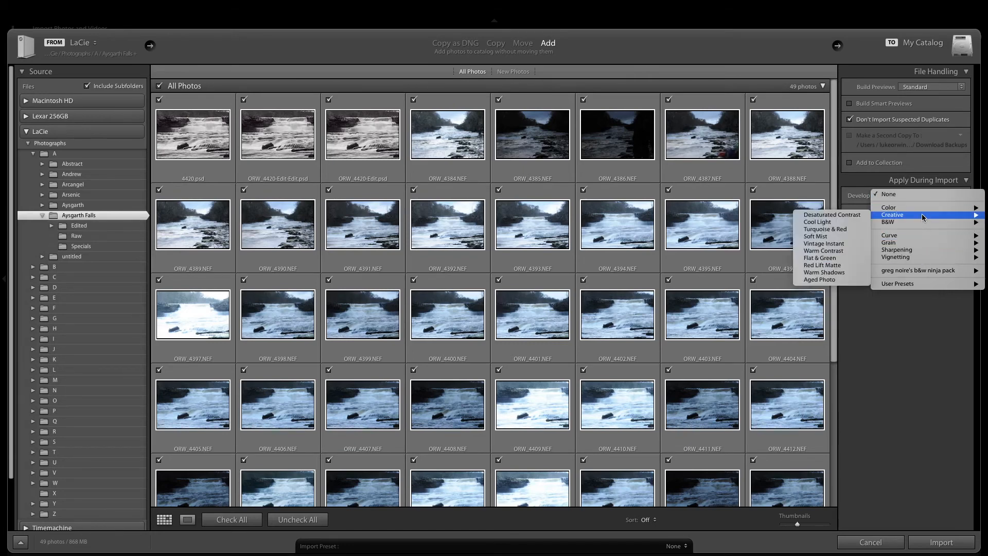
pyautogui.moveTo(921, 286)
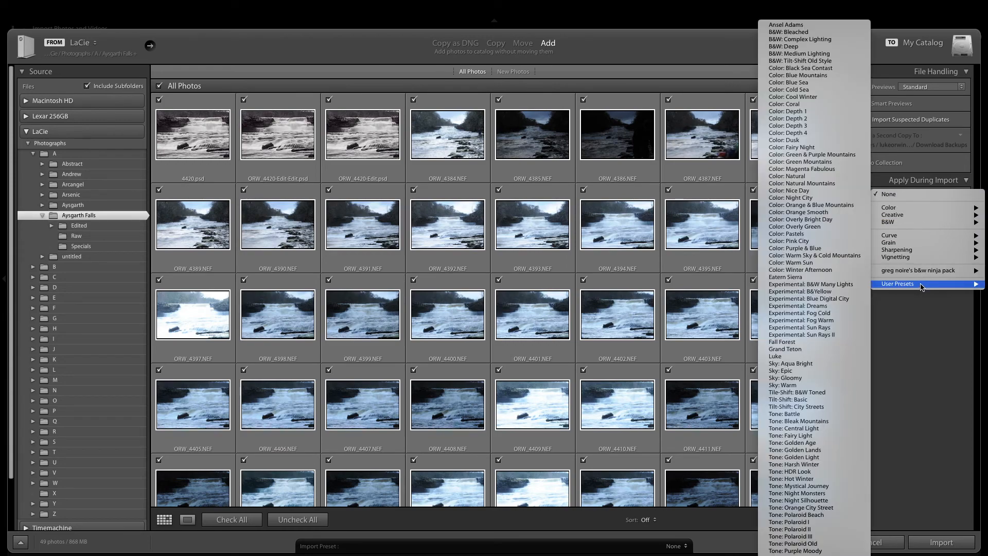
pyautogui.click(795, 356)
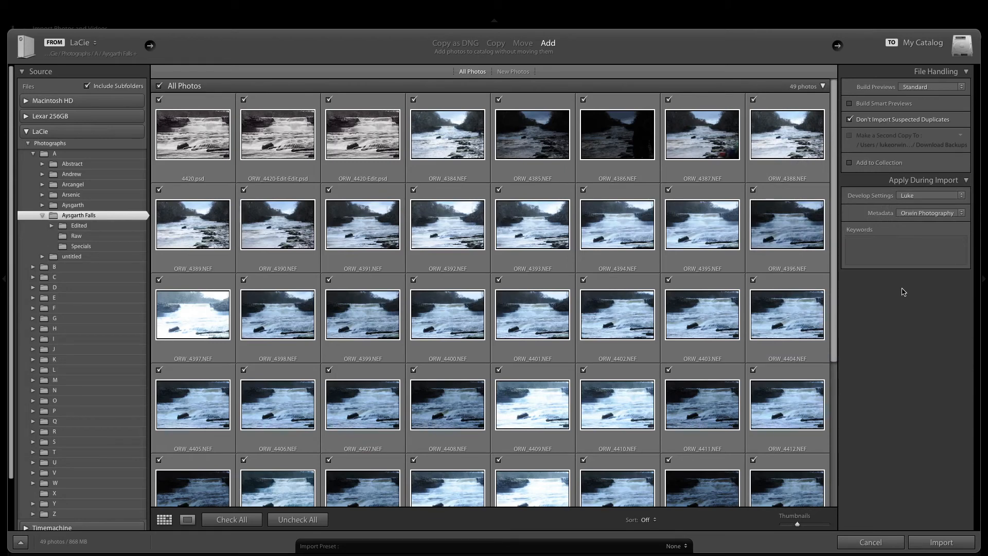
# Step: Examine the fields and available presets in the metadata preset editor and close it without saving a new preset
pyautogui.click(925, 214)
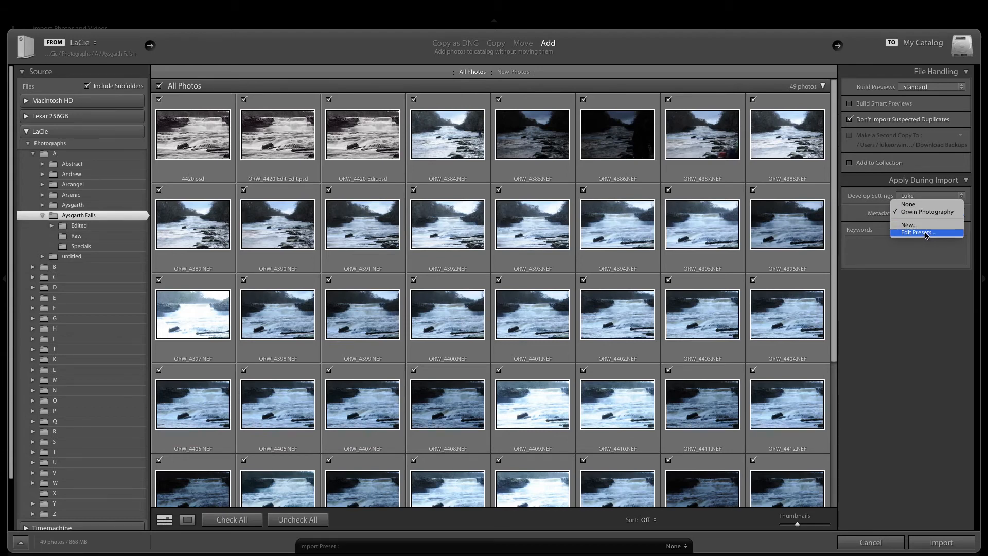
pyautogui.click(925, 233)
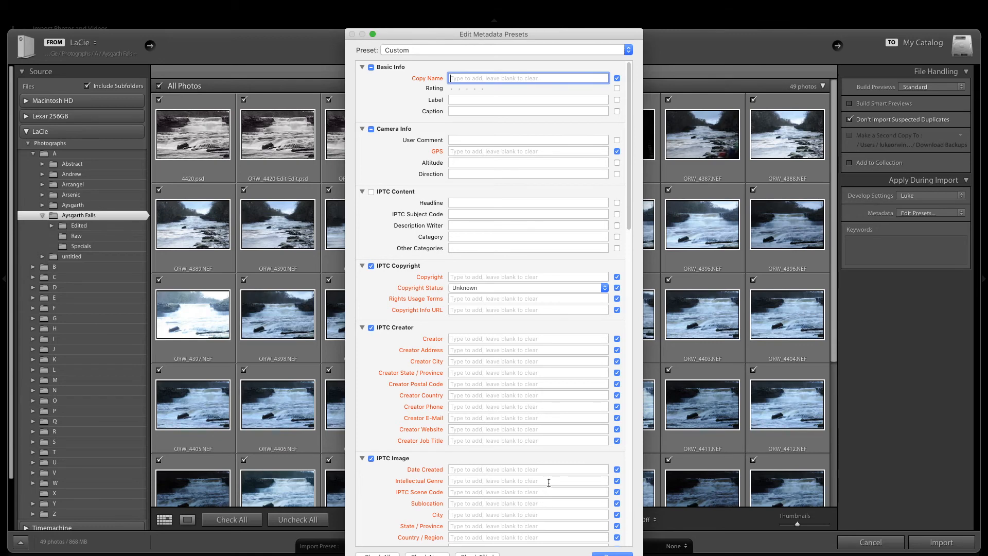
pyautogui.click(627, 52)
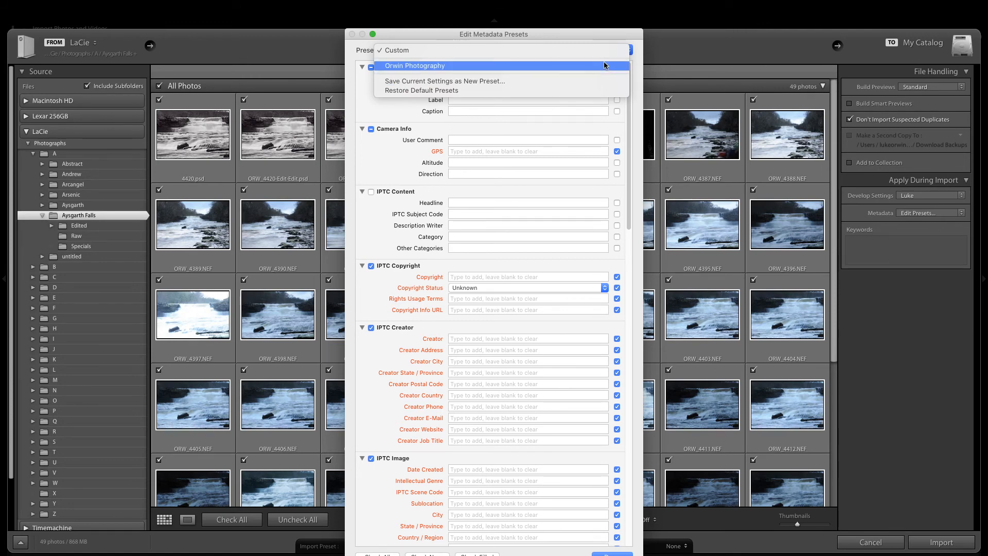
pyautogui.click(687, 31)
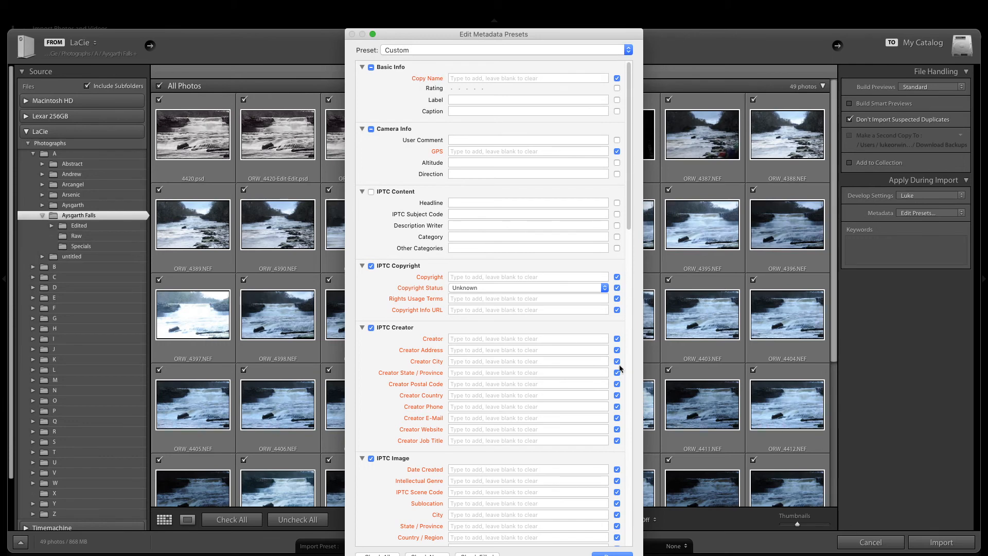
pyautogui.click(614, 553)
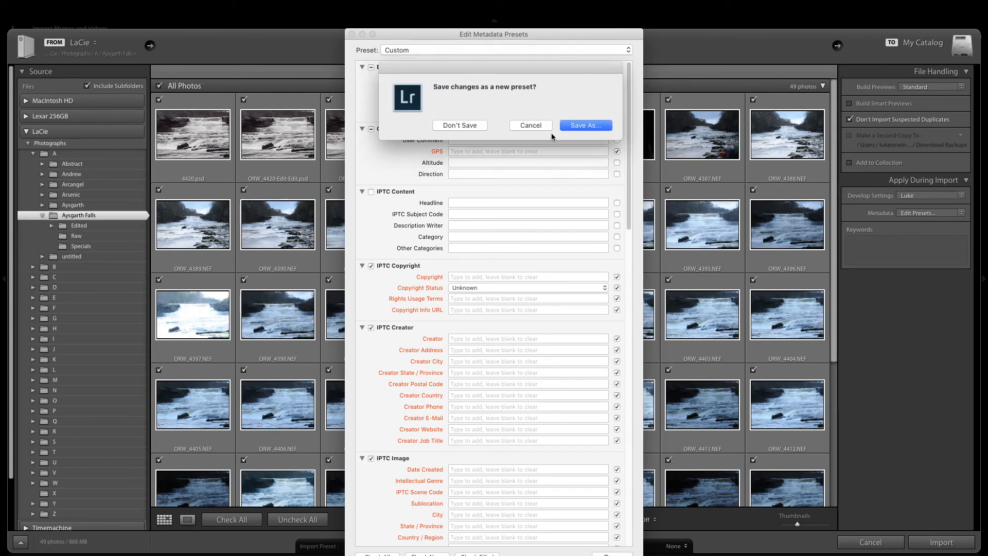
pyautogui.click(459, 125)
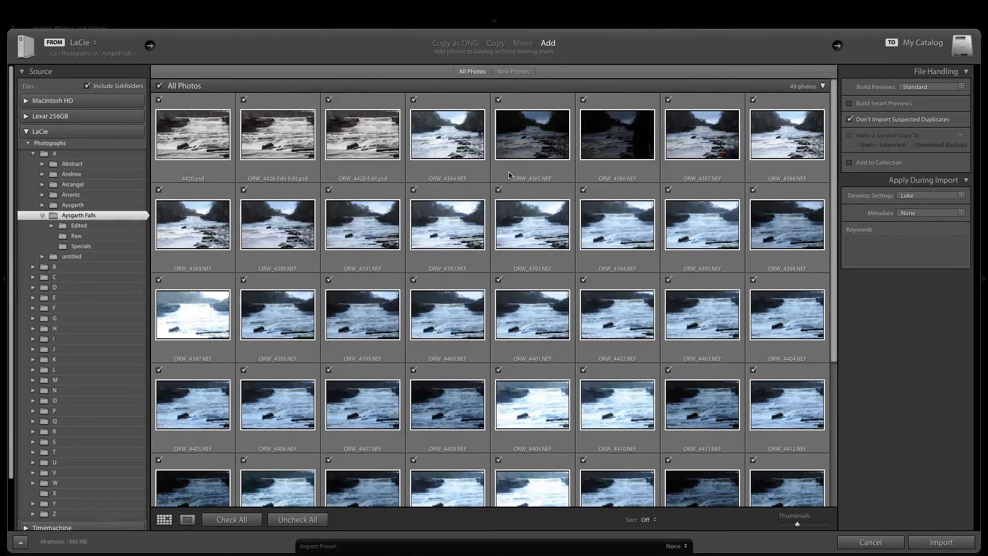
# Step: Apply the Orwin Photography metadata preset and import the Aysgarth Falls photos into the catalog
pyautogui.click(931, 211)
pyautogui.click(931, 219)
pyautogui.click(870, 252)
pyautogui.click(941, 543)
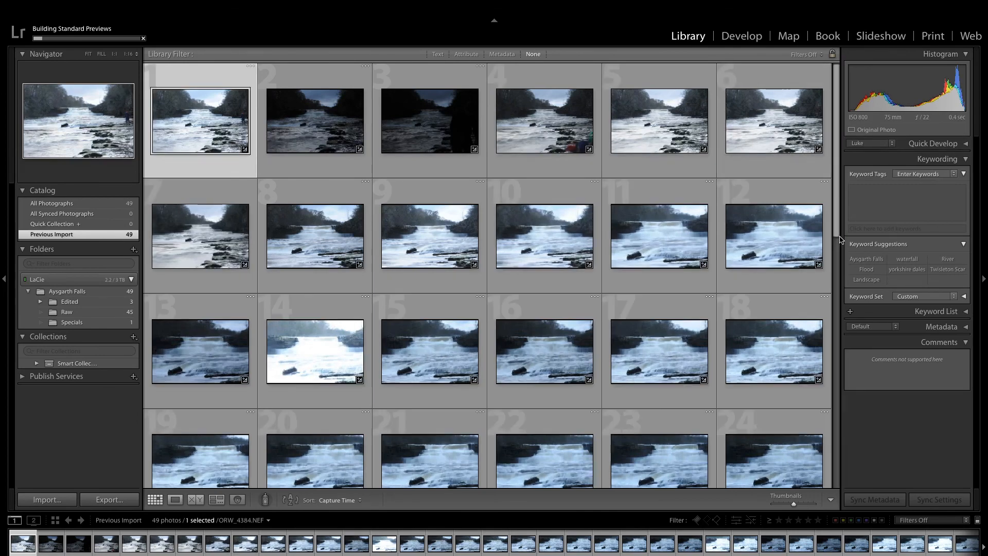
# Step: Look through the newly imported photos in the Library grid
pyautogui.scroll(-10, 841, 403)
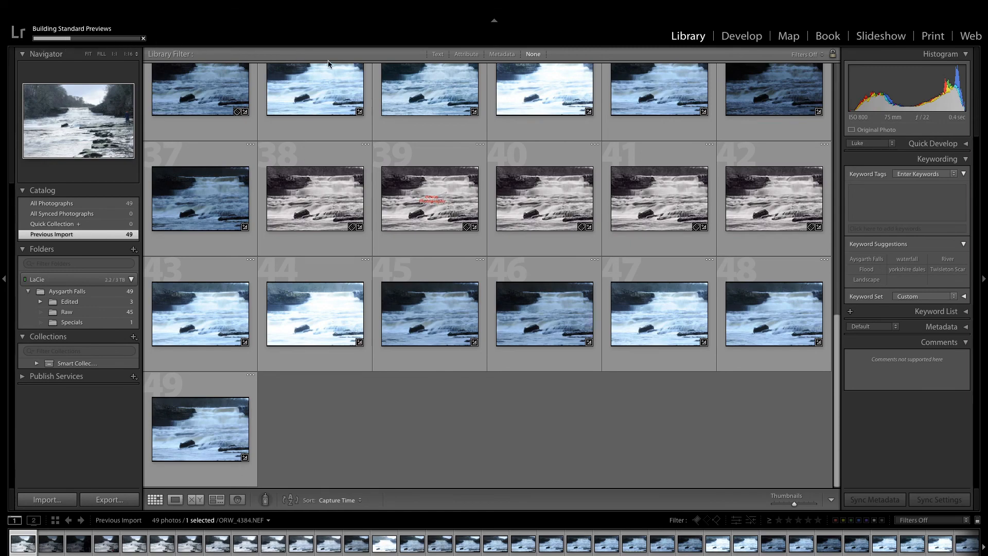
pyautogui.click(838, 185)
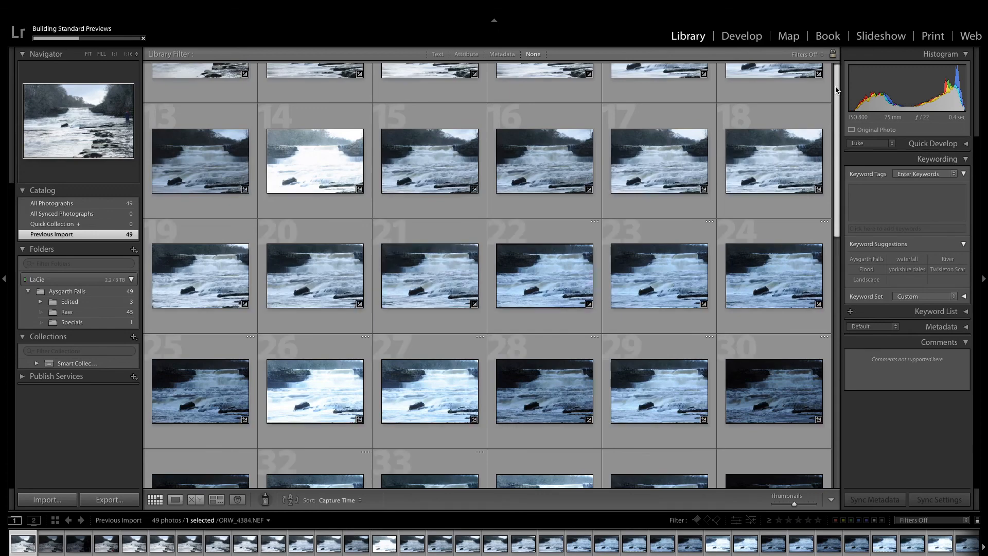
pyautogui.scroll(5, 826, 133)
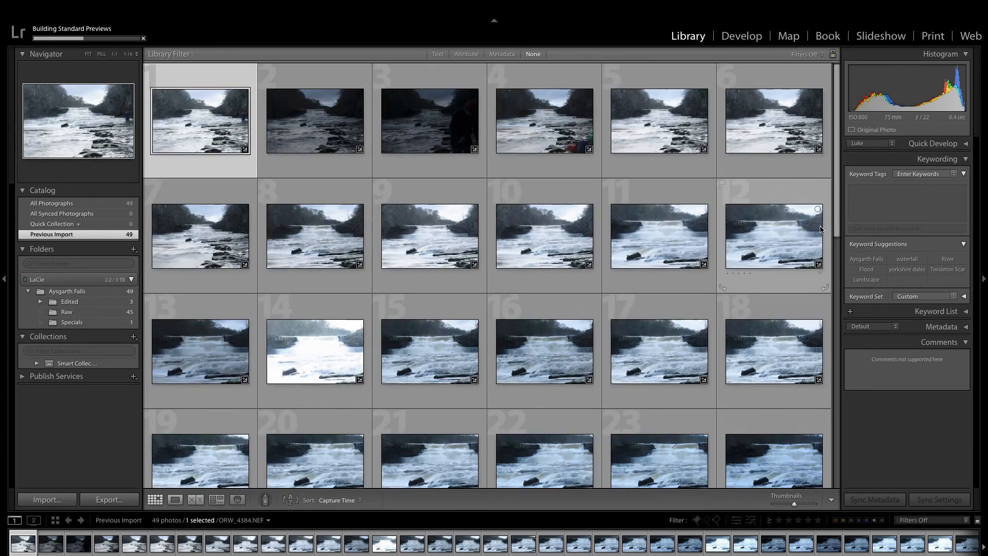